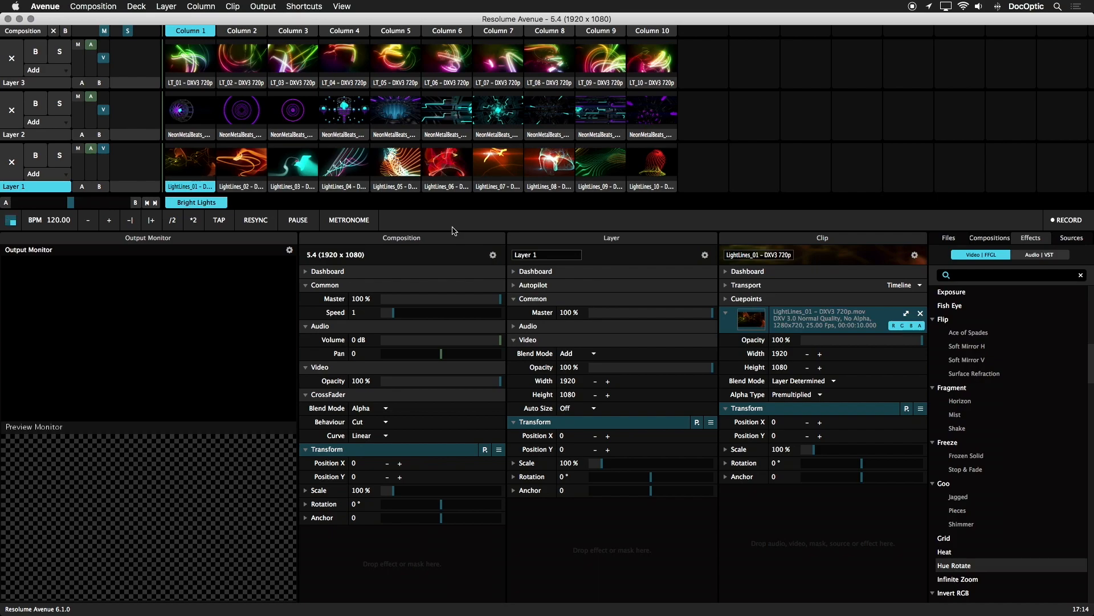
Expand the Dashboard sections of the composition, Layer 1 and the clip.
left_click(421, 271)
left_click(563, 272)
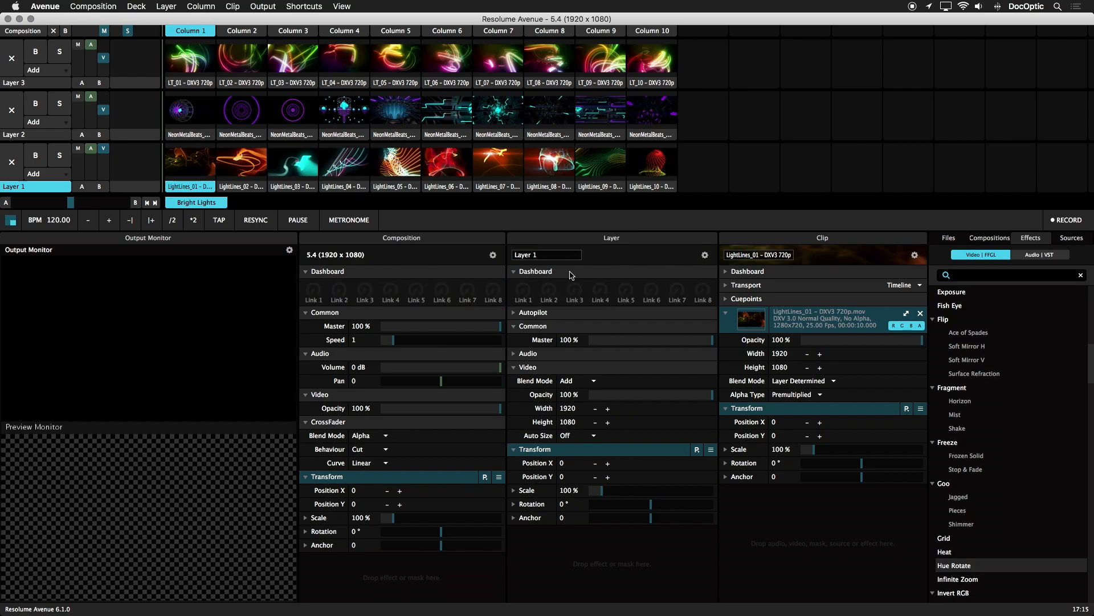
left_click(764, 273)
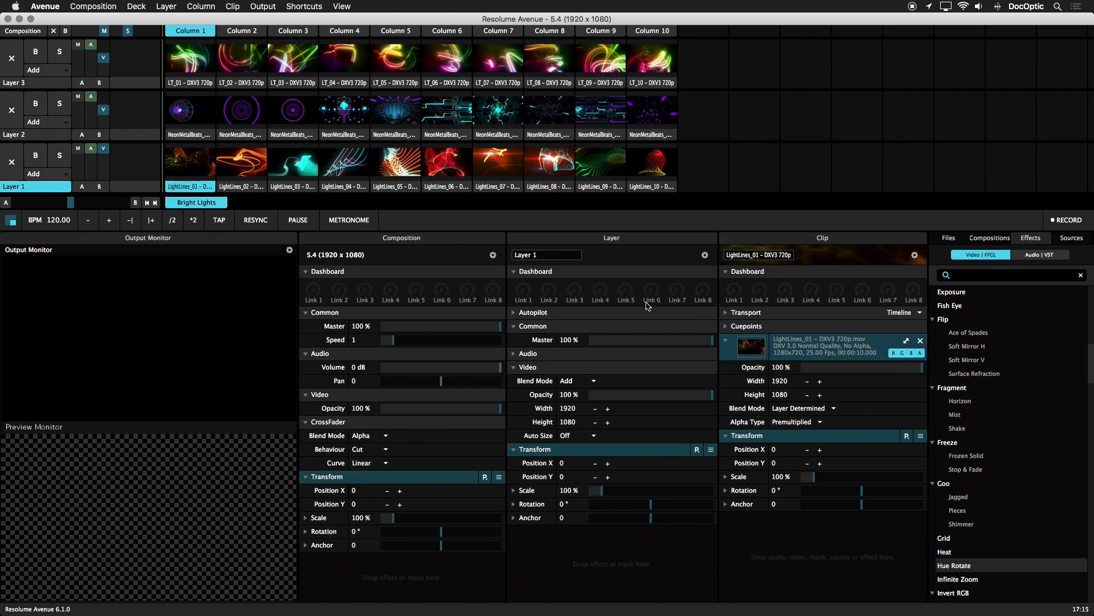
Play LightLines_05 and add the Hue Rotate effect to Layer 1 with its Hue Rotate parameter linked to the layer dashboard's first dial.
left_click(402, 170)
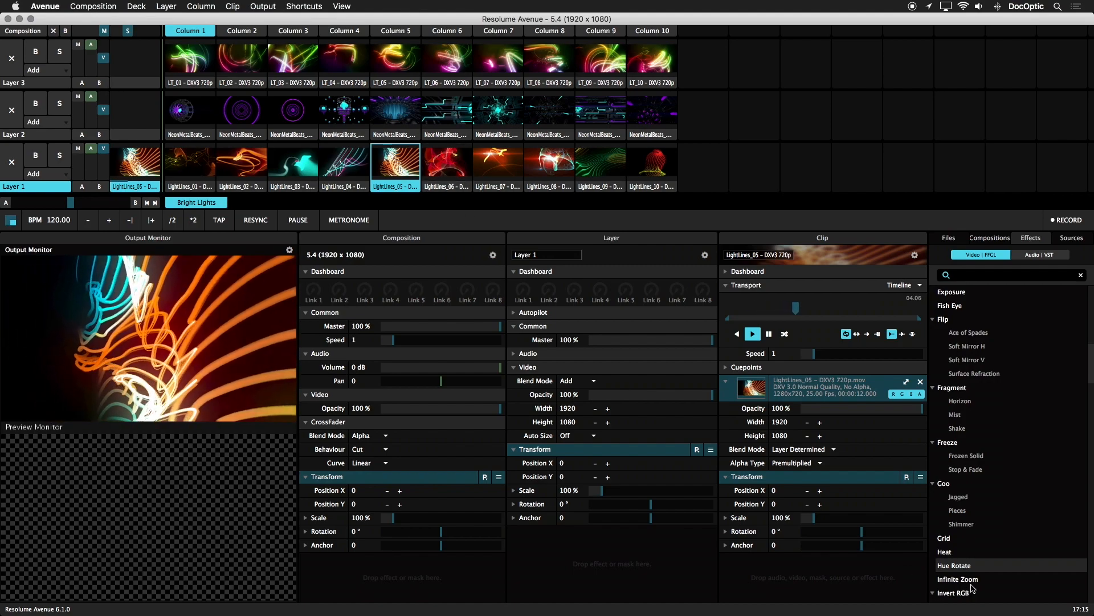
left_click_drag(979, 570, 617, 551)
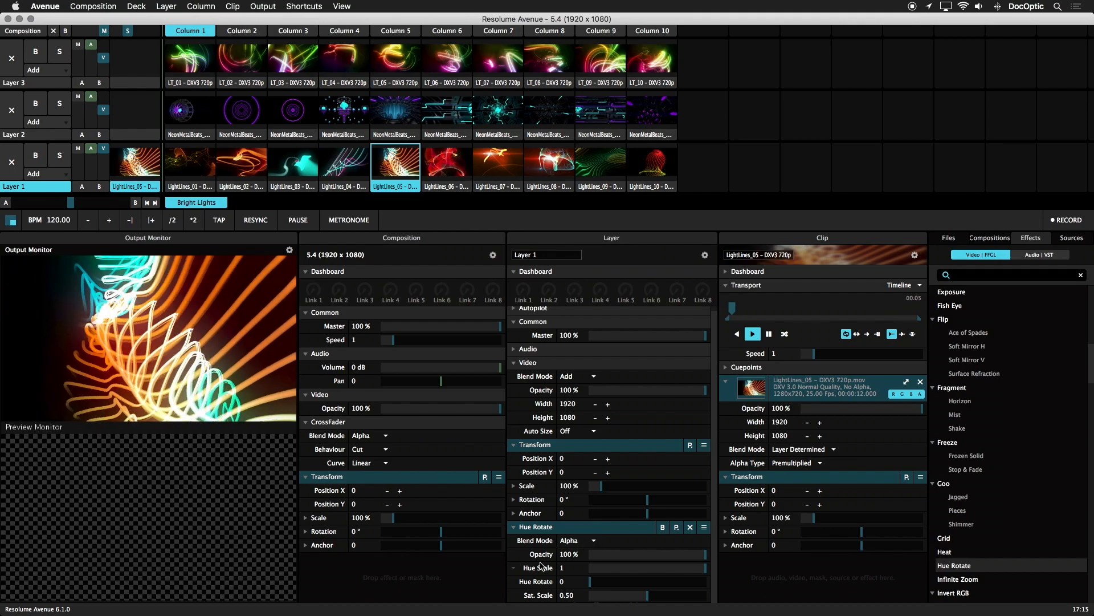
left_click_drag(568, 581, 529, 295)
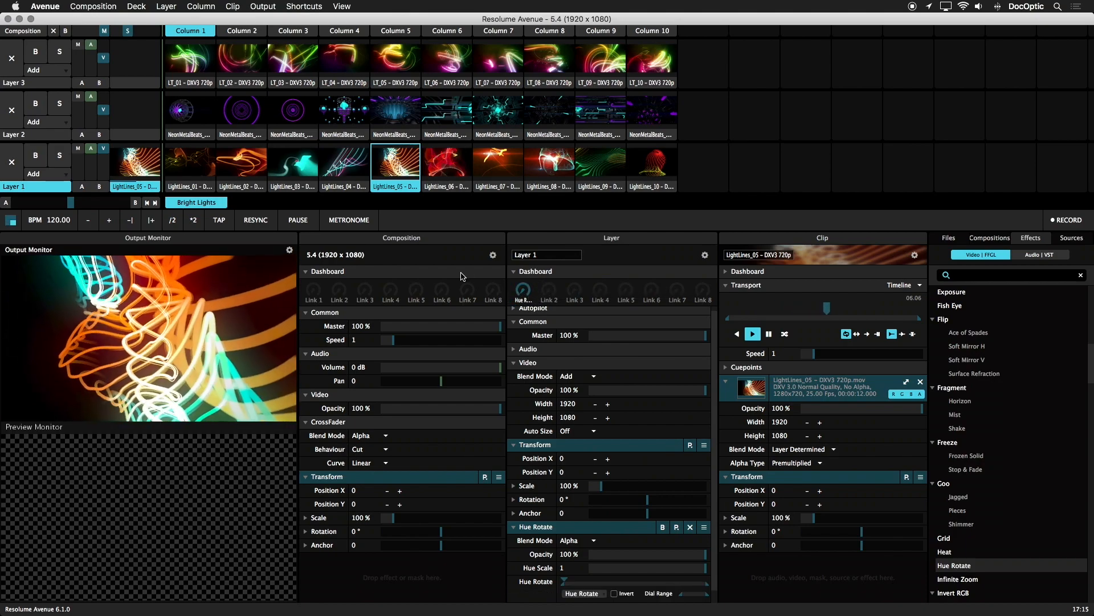
Try the layer dashboard's first dial while playing LightLines_07 and LightLines_08, and rename that dial Color.
left_click(498, 167)
left_click_drag(524, 297, 528, 350)
left_click(549, 165)
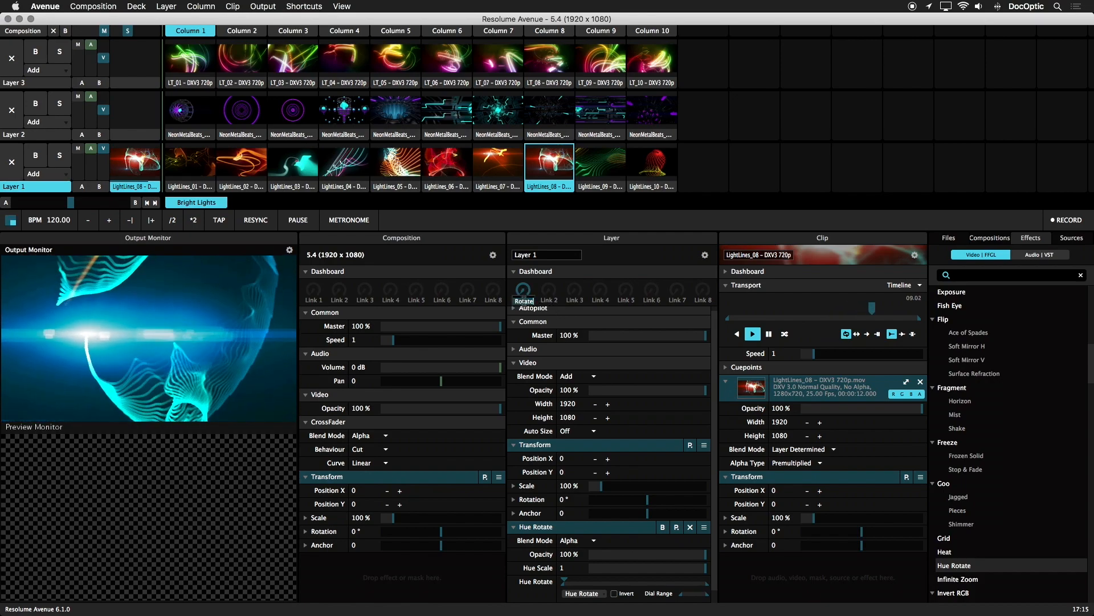
key("Return")
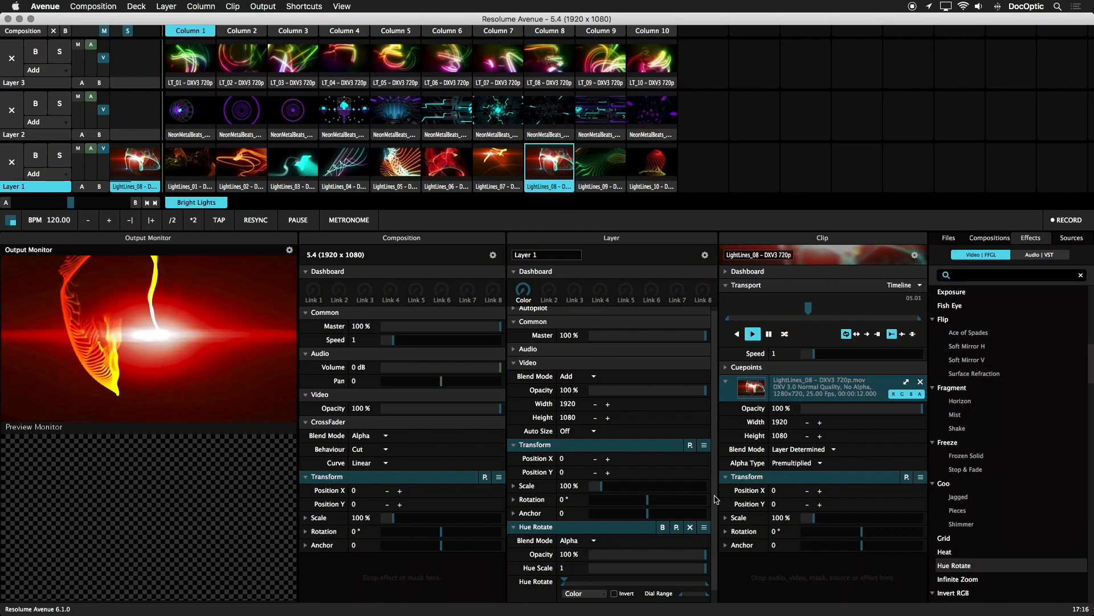
Add the Exposure effect to Layer 1 below Hue Rotate.
scroll(716, 502, "down", 1)
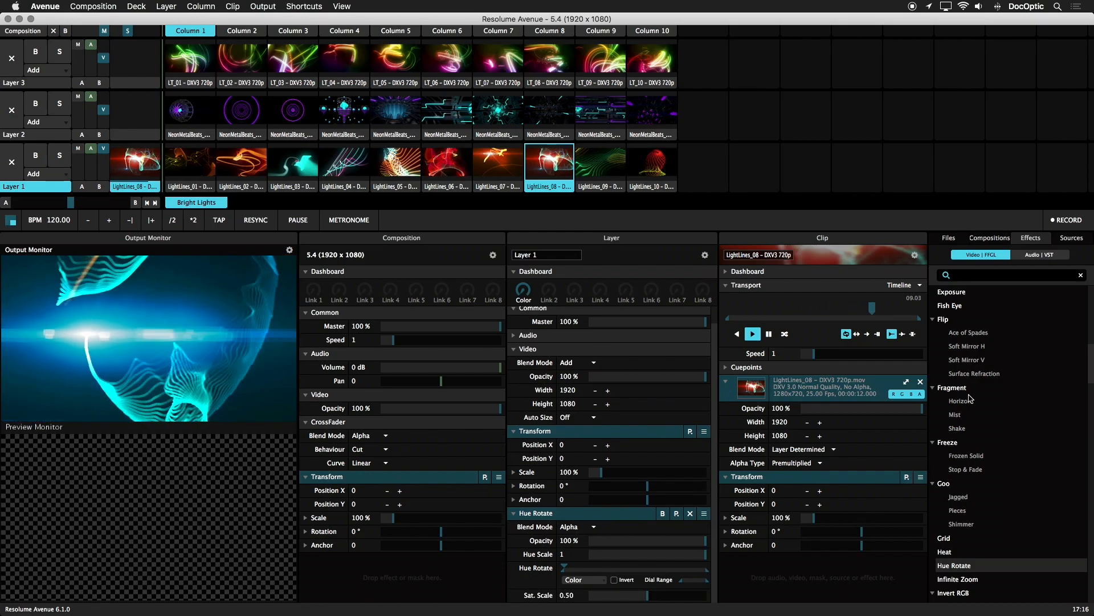
left_click_drag(959, 292, 675, 582)
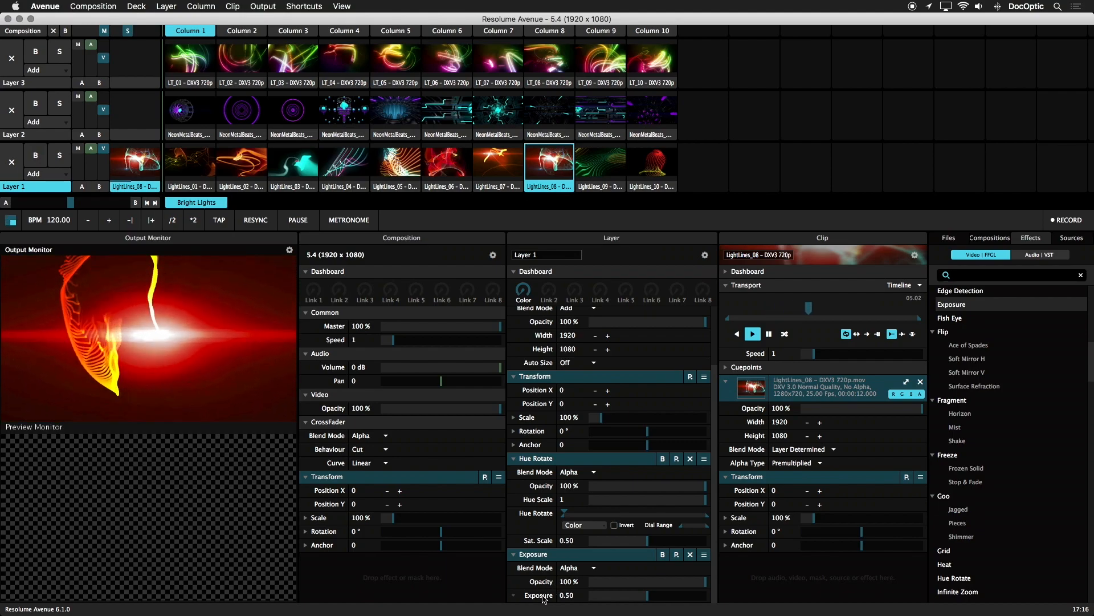
Set the Exposure parameter to Dashboard control and assign it to Link 2.
left_click(514, 596)
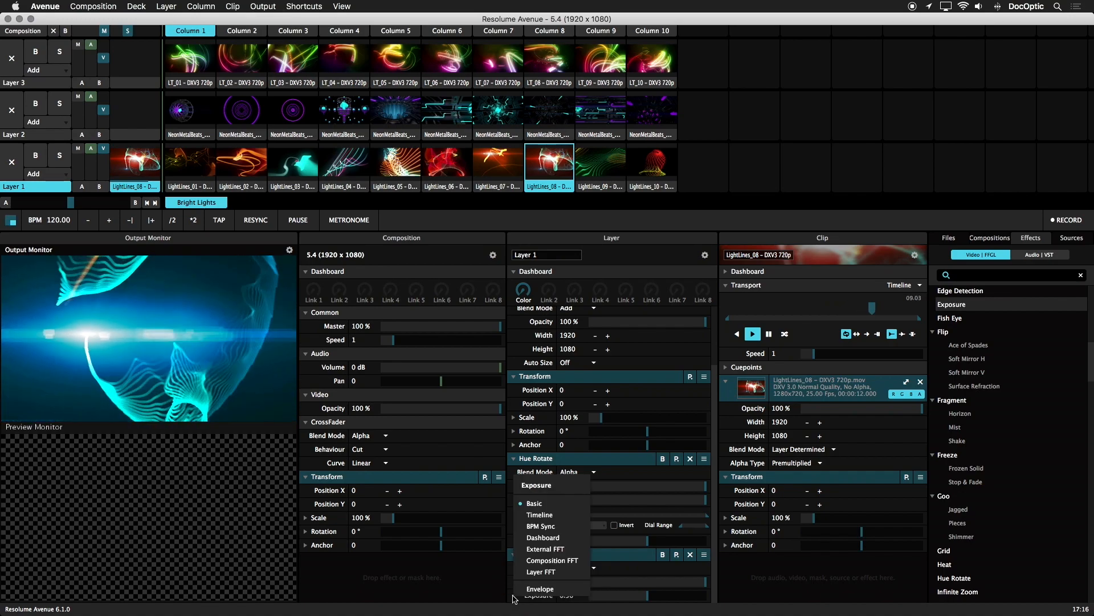
left_click(551, 538)
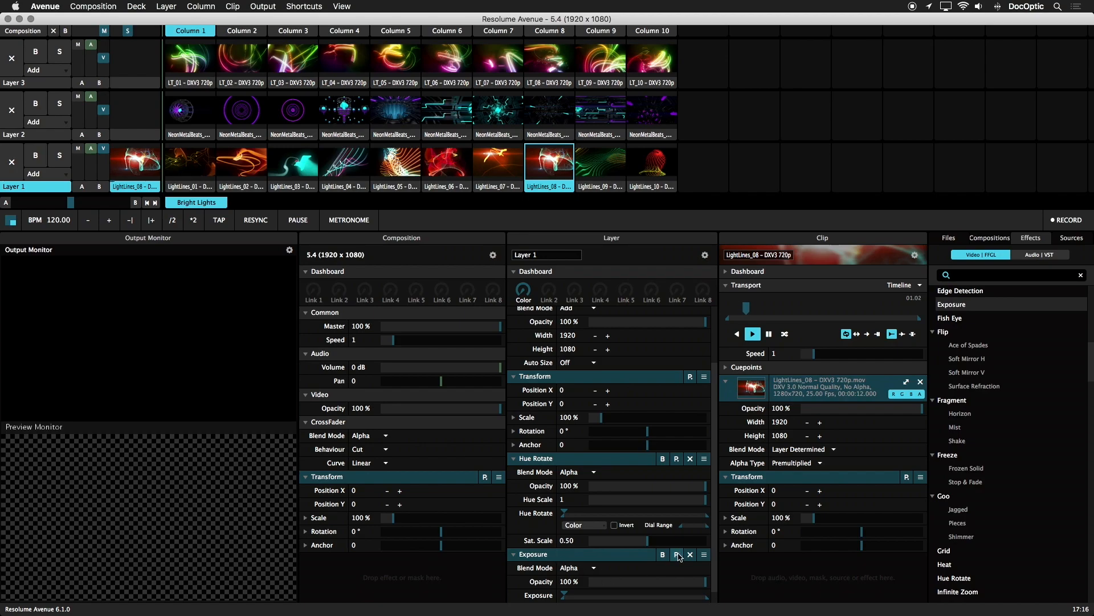
left_click(716, 587)
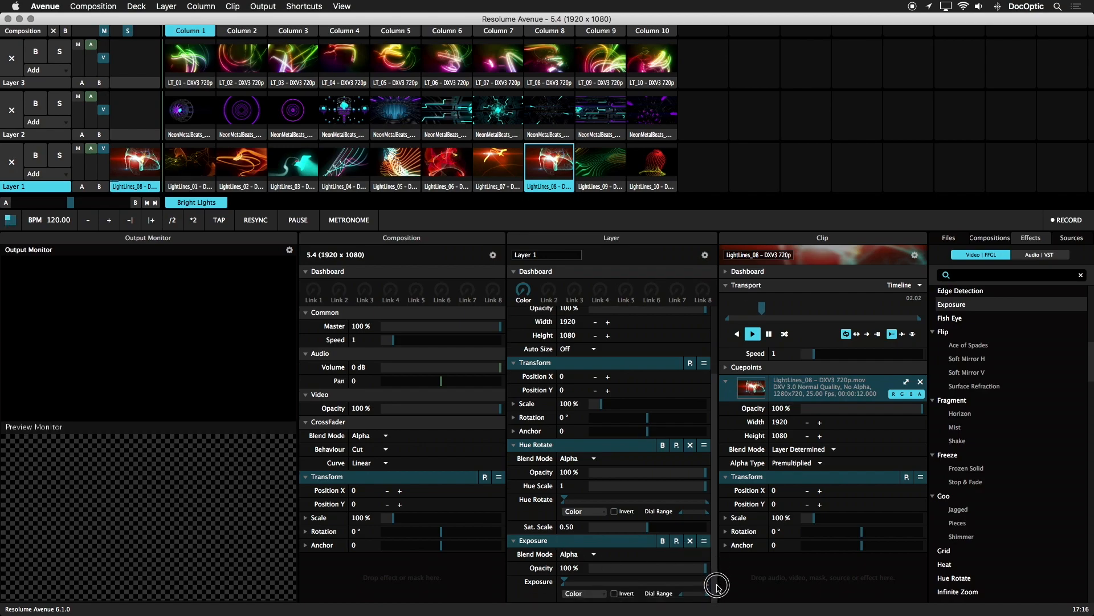
left_click(603, 595)
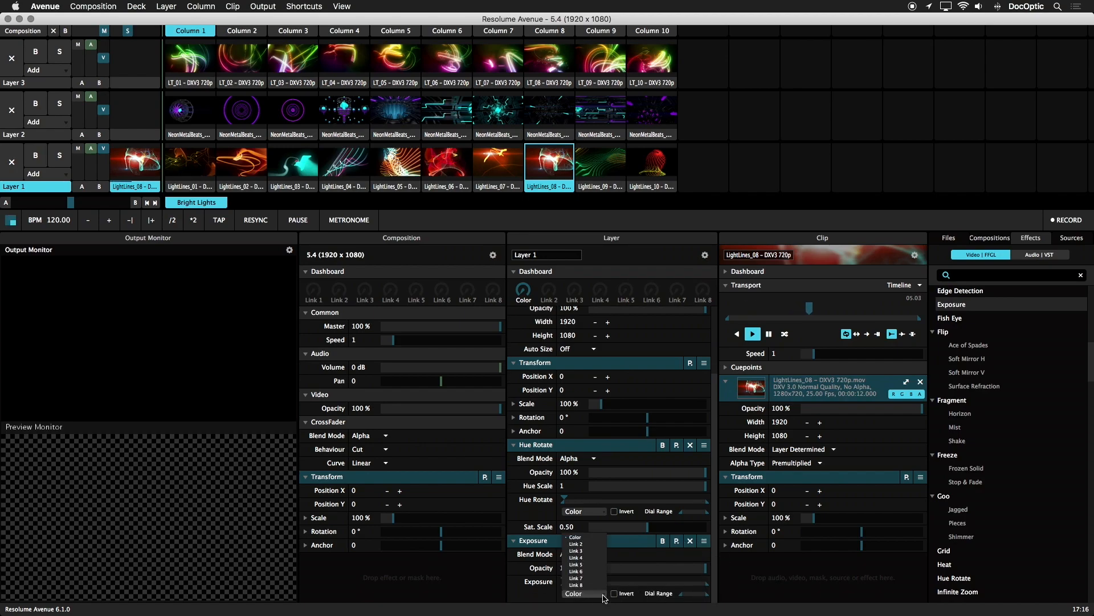
left_click(591, 545)
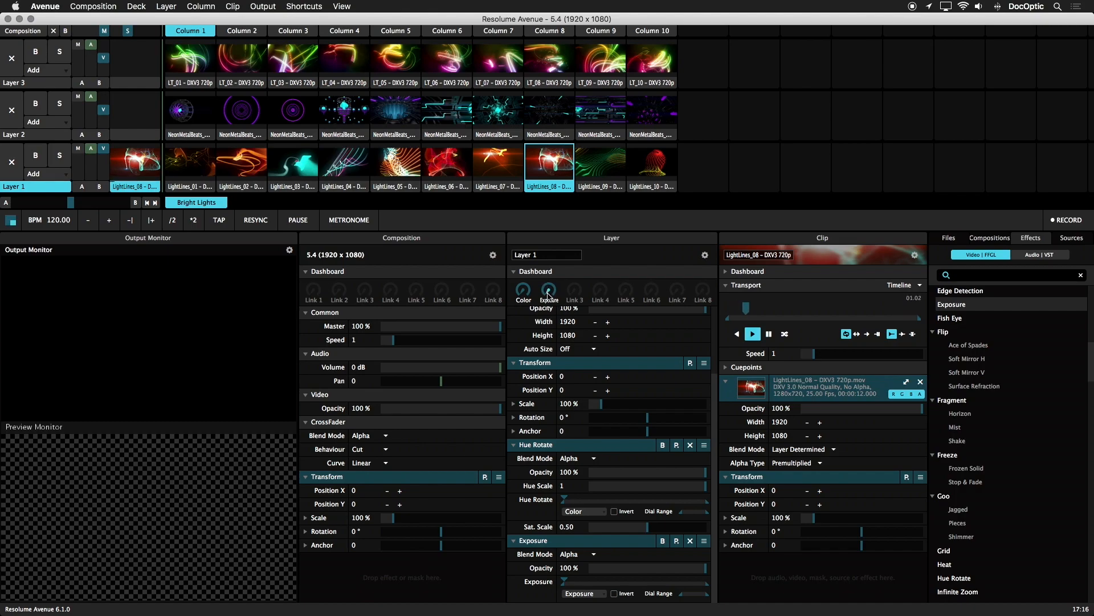
Turn up the Exposure dial on the layer dashboard and remove the Exposure parameter's dashboard link.
left_click_drag(548, 294, 550, 222)
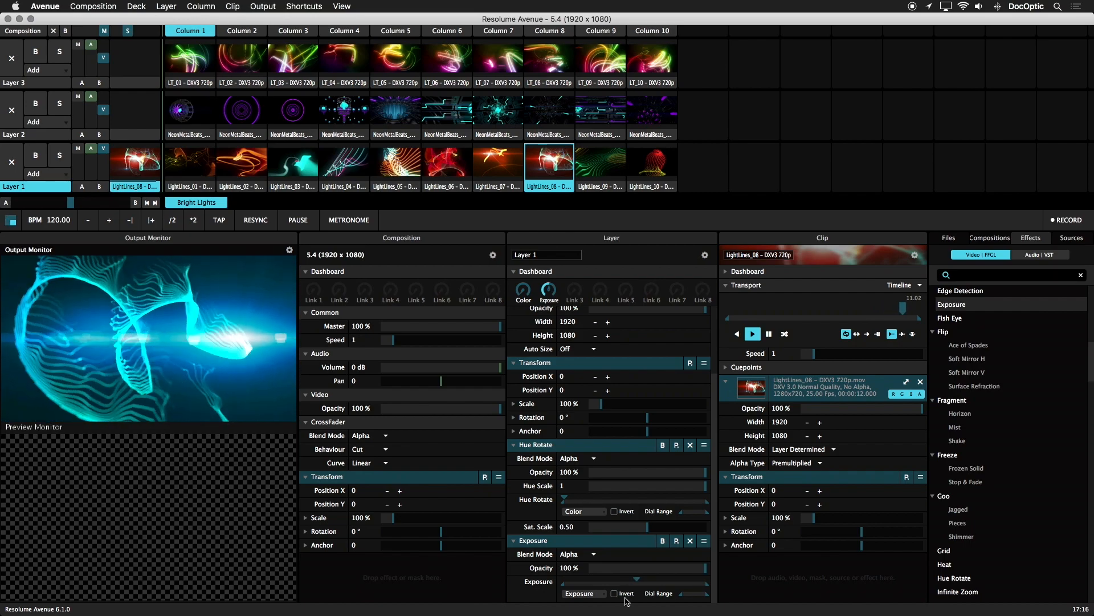
left_click(515, 584)
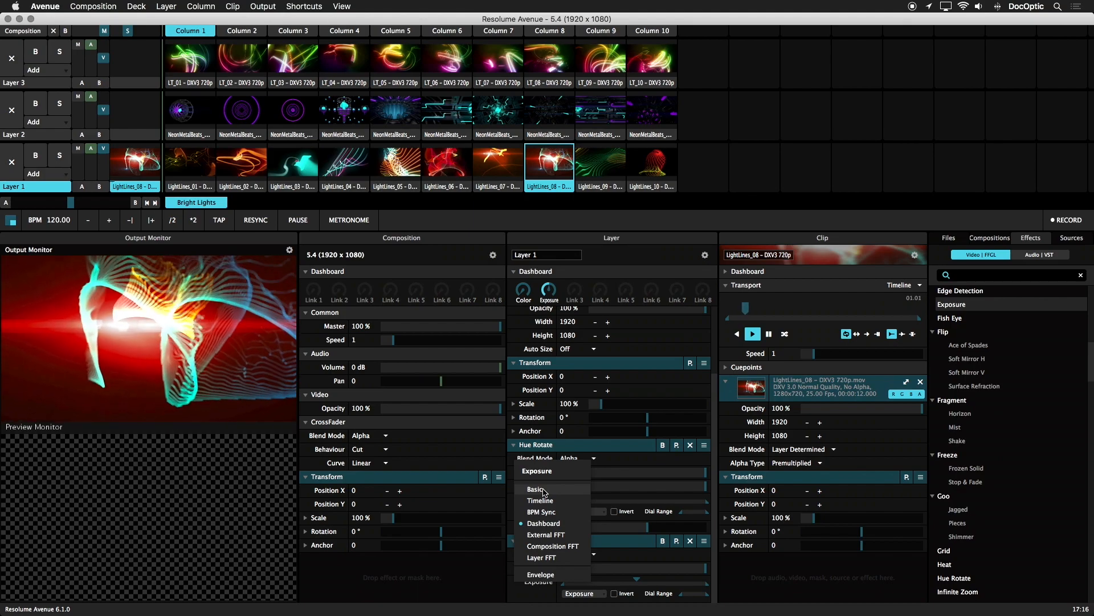
left_click(495, 571)
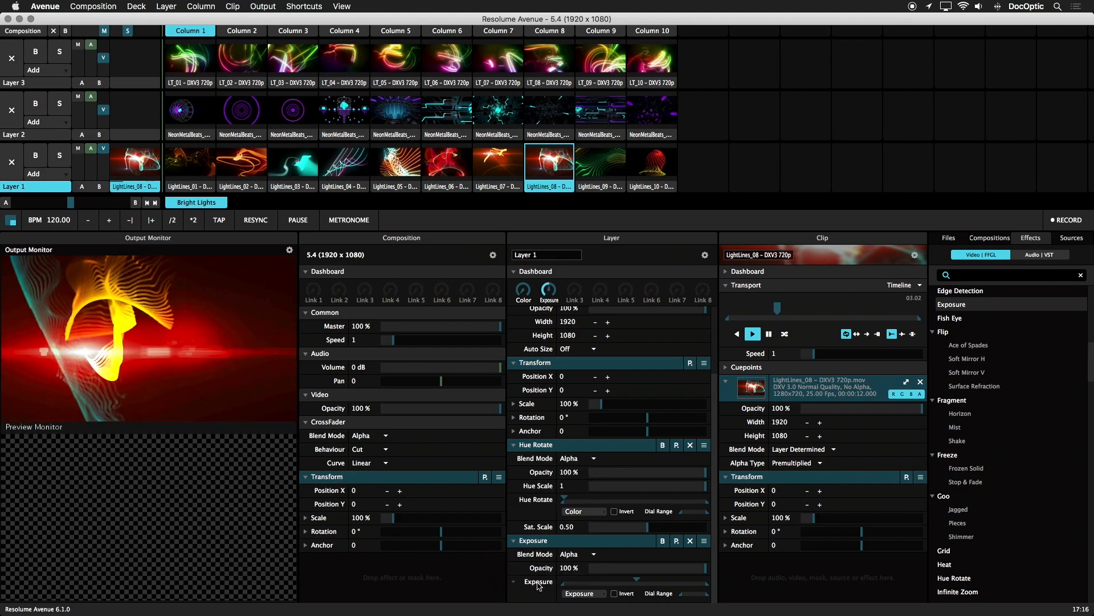
left_click(540, 586)
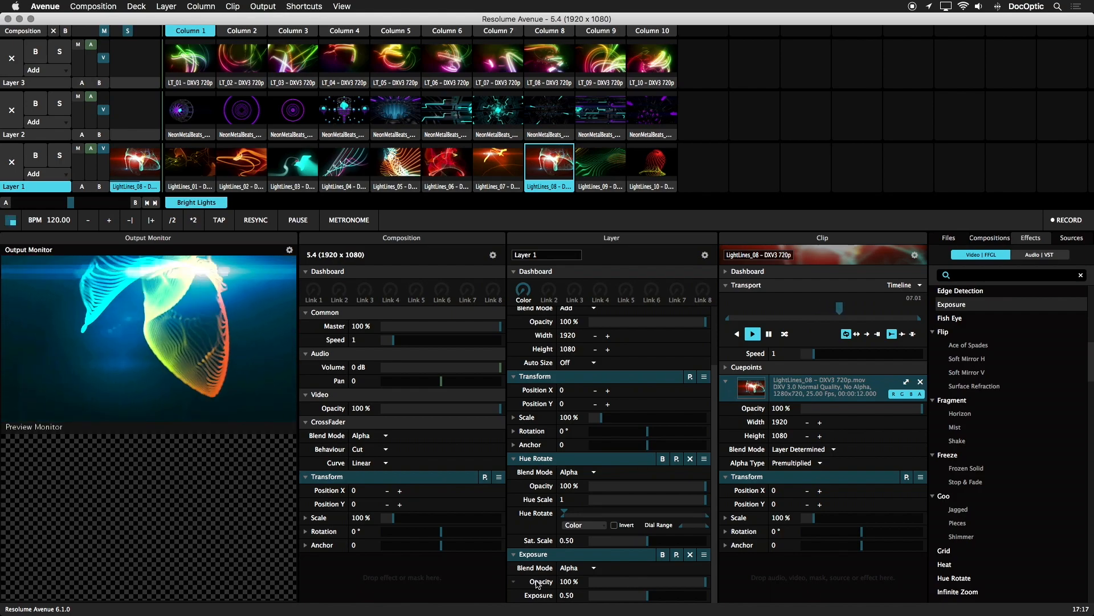
Set the Exposure parameter to 0.30 and link it to the layer dashboard's second dial.
double_click(571, 596)
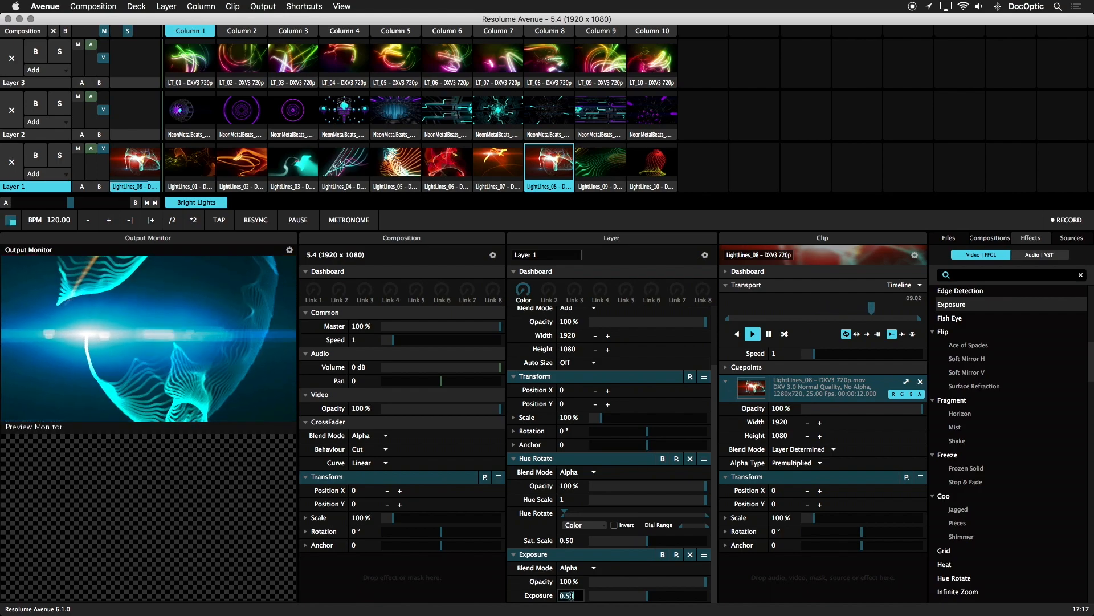
type(".30")
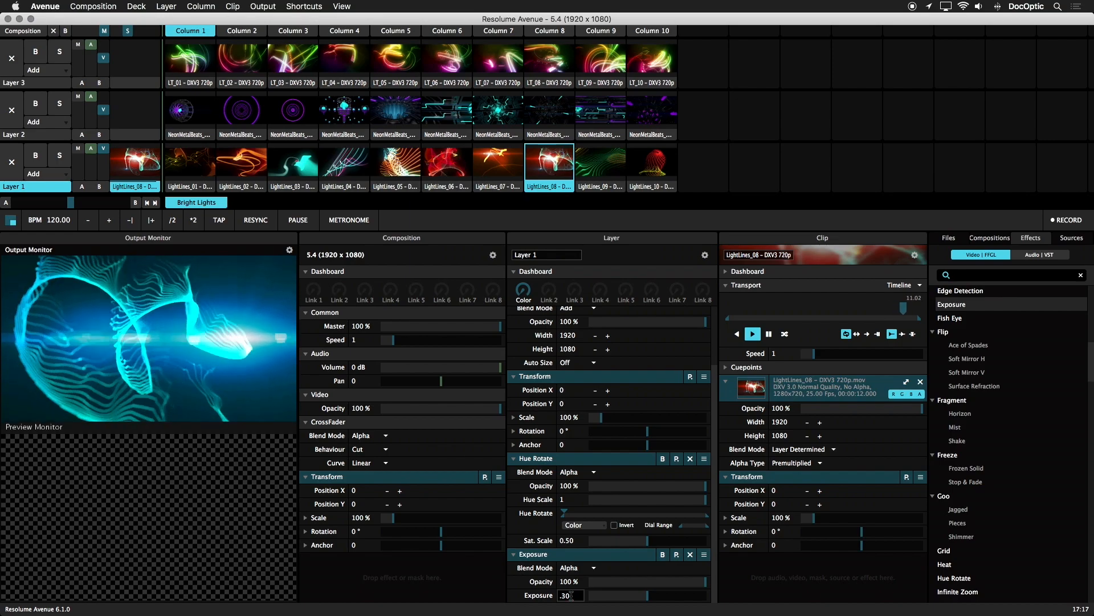
key("Return")
left_click_drag(570, 595, 578, 290)
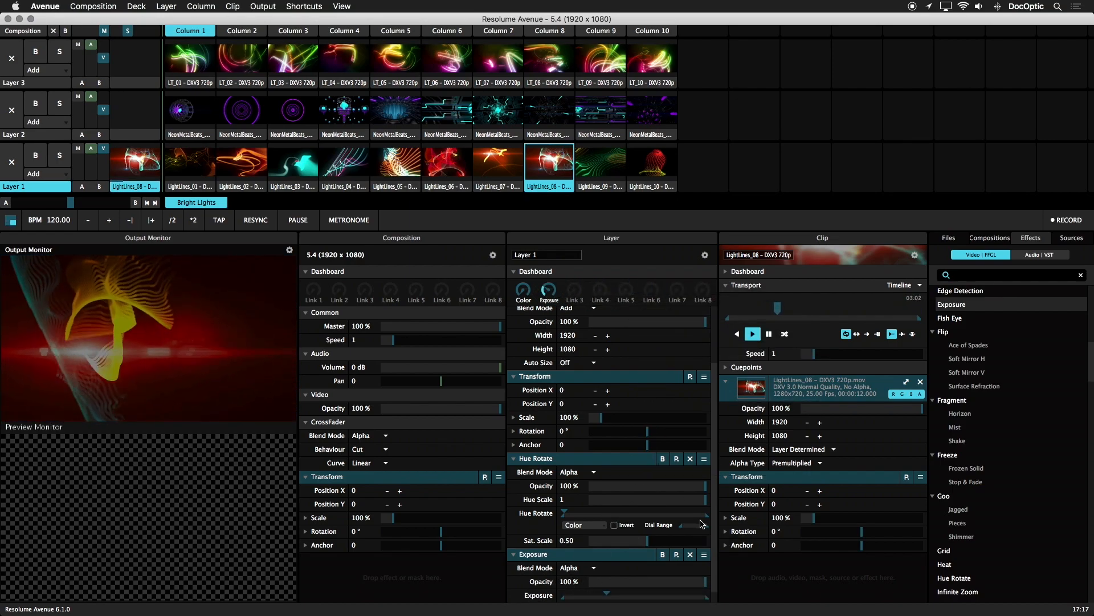
Test the layer dashboard's Exposure dial by turning it up and down, and return it to 0.30.
scroll(642, 420, "down", 1)
left_click_drag(552, 294, 557, 203)
left_click_drag(553, 295, 564, 354)
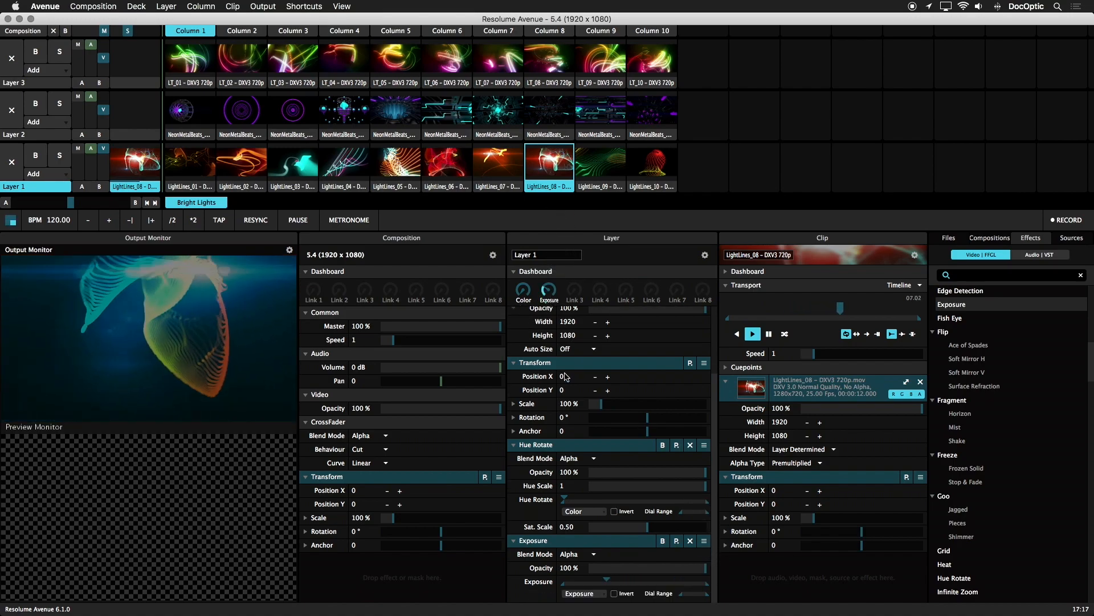
scroll(614, 578, "up", 1)
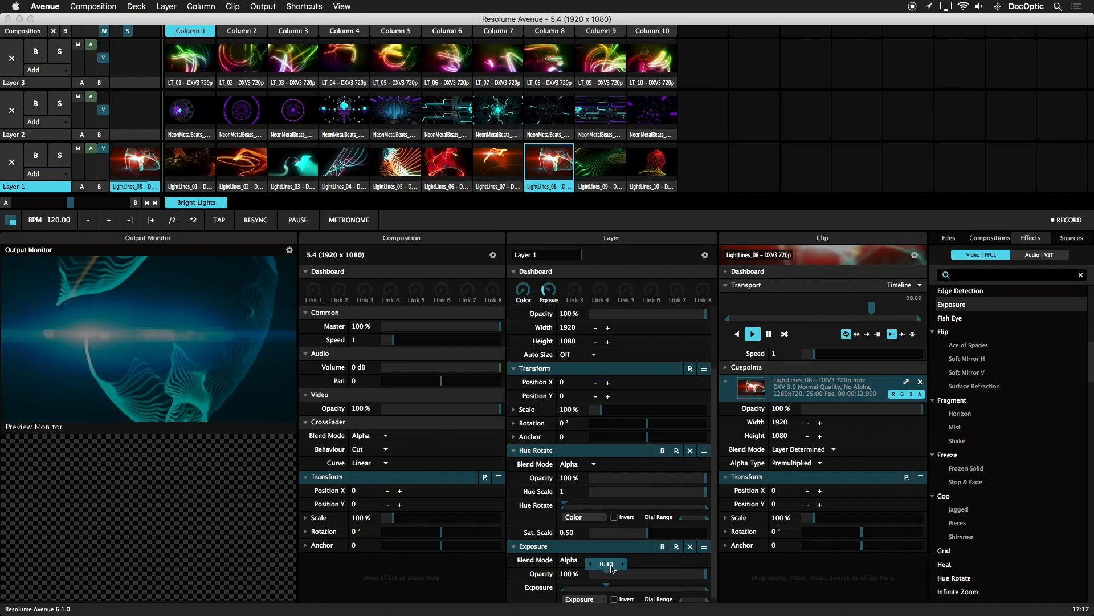
left_click_drag(549, 292, 564, 243)
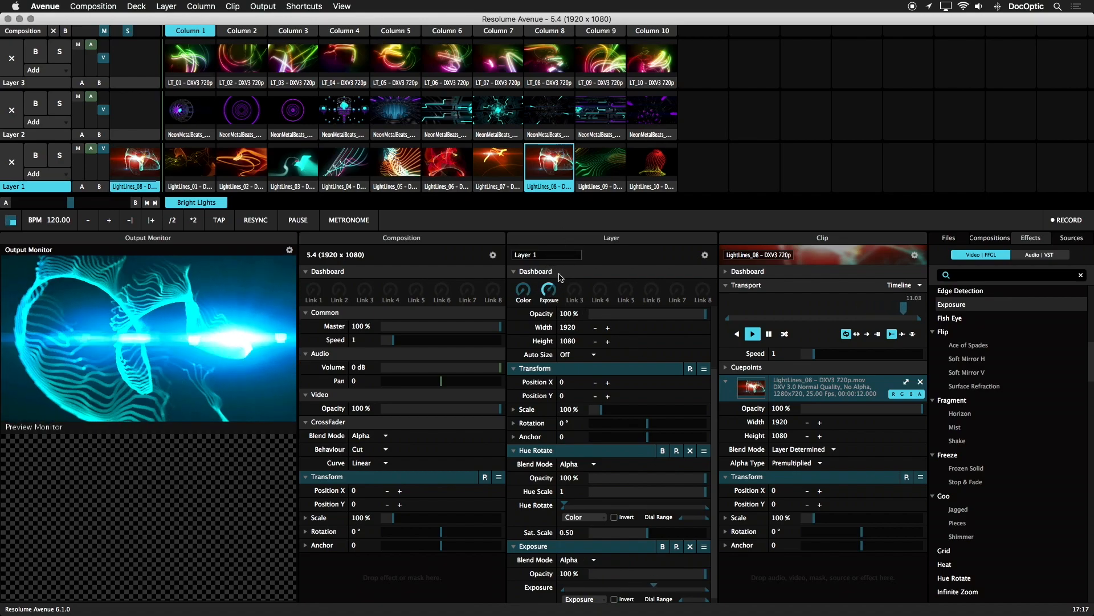
left_click_drag(549, 293, 551, 318)
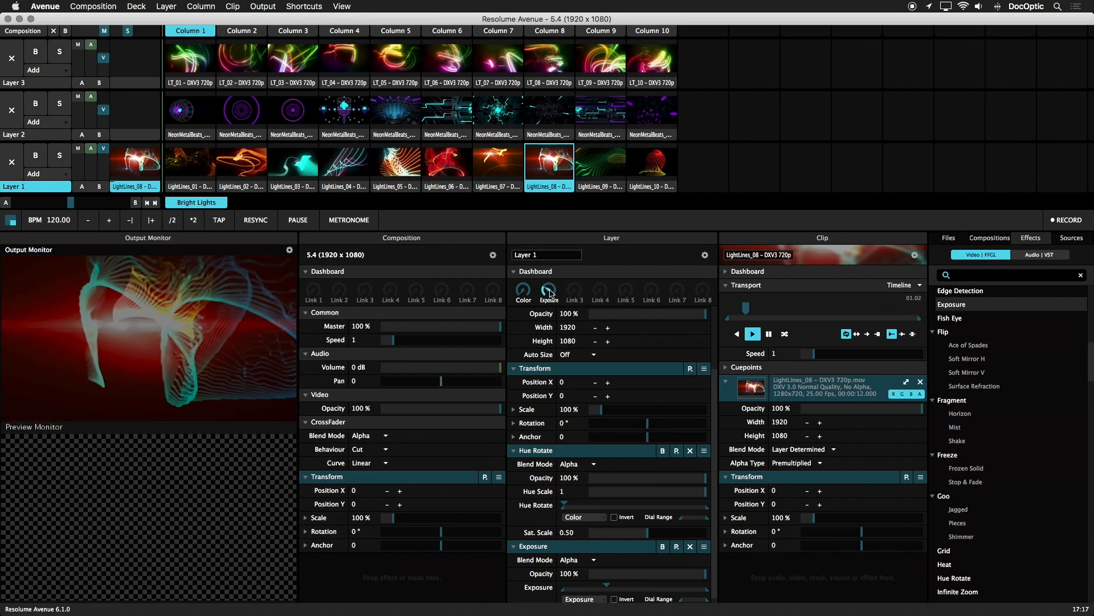
Add the Tile effect to Layer 1 below Exposure.
scroll(714, 525, "down", 1)
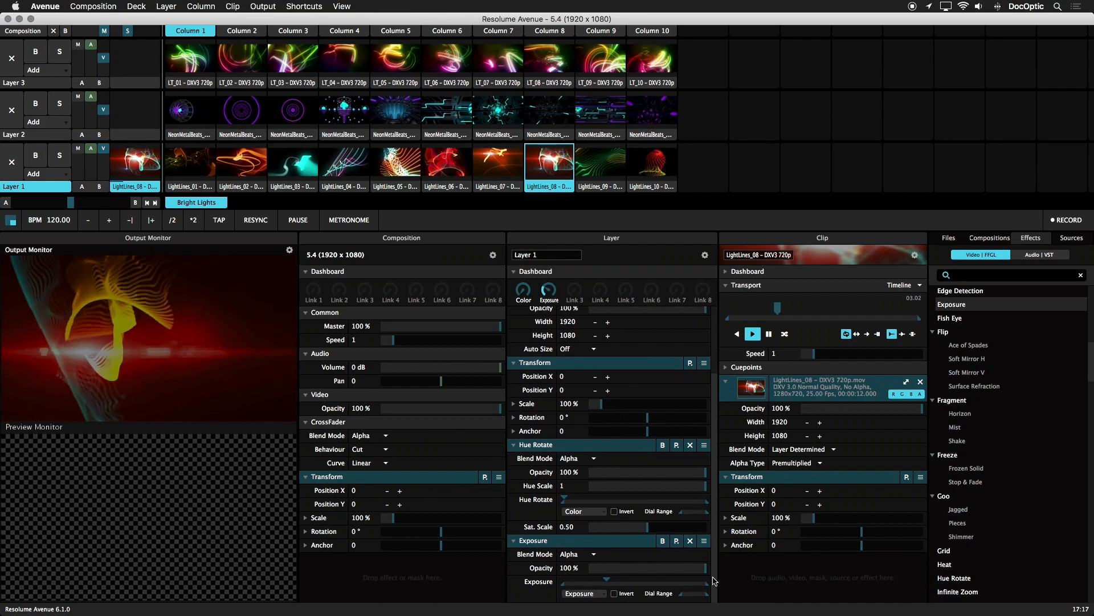
scroll(1089, 398, "down", 5)
left_click_drag(1090, 391, 1083, 550)
left_click_drag(949, 483, 695, 592)
scroll(701, 588, "down", 3)
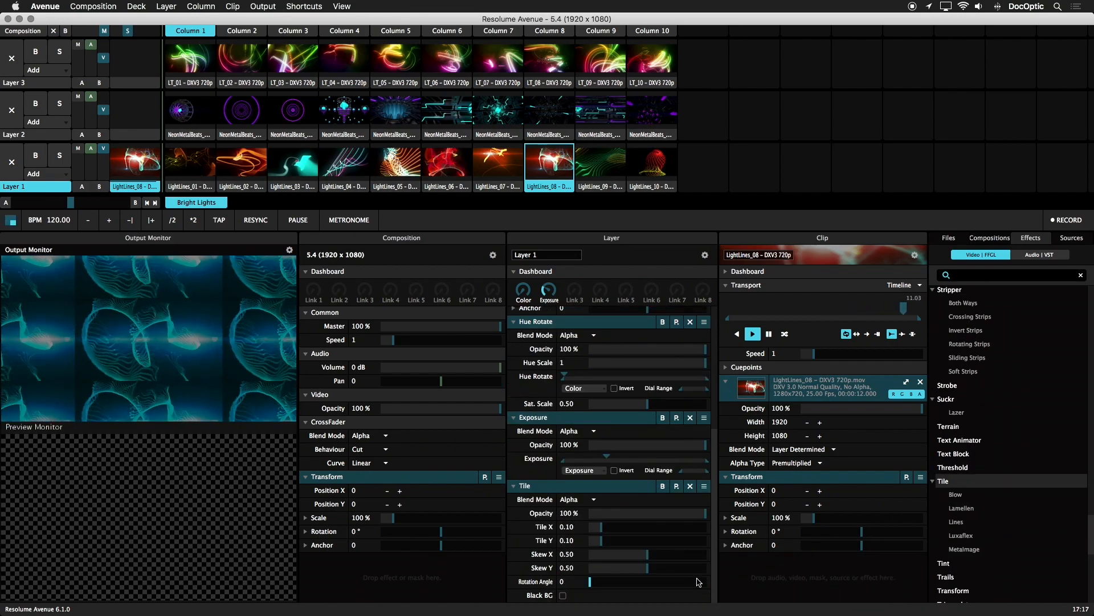
Try different Tile X and Tile Y amounts and reset both parameters to their default of 0.10.
left_click(603, 526)
mouse_move(603, 526)
left_mouse_down()
mouse_move(682, 527)
mouse_move(601, 526)
mouse_move(664, 539)
mouse_move(627, 540)
mouse_move(604, 527)
left_mouse_up()
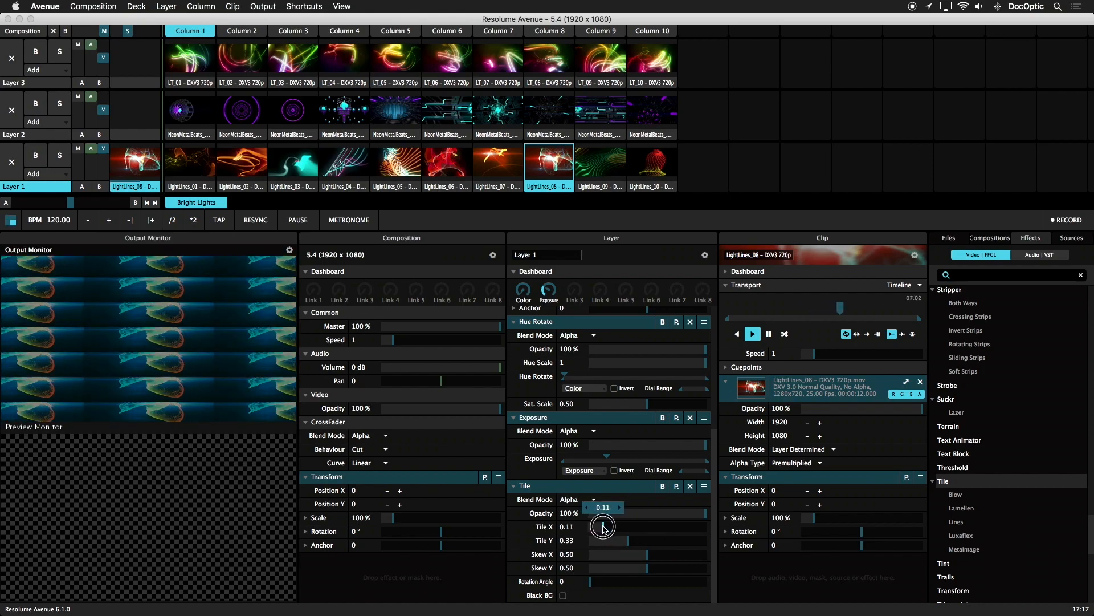
right_click(627, 539)
right_click(603, 526)
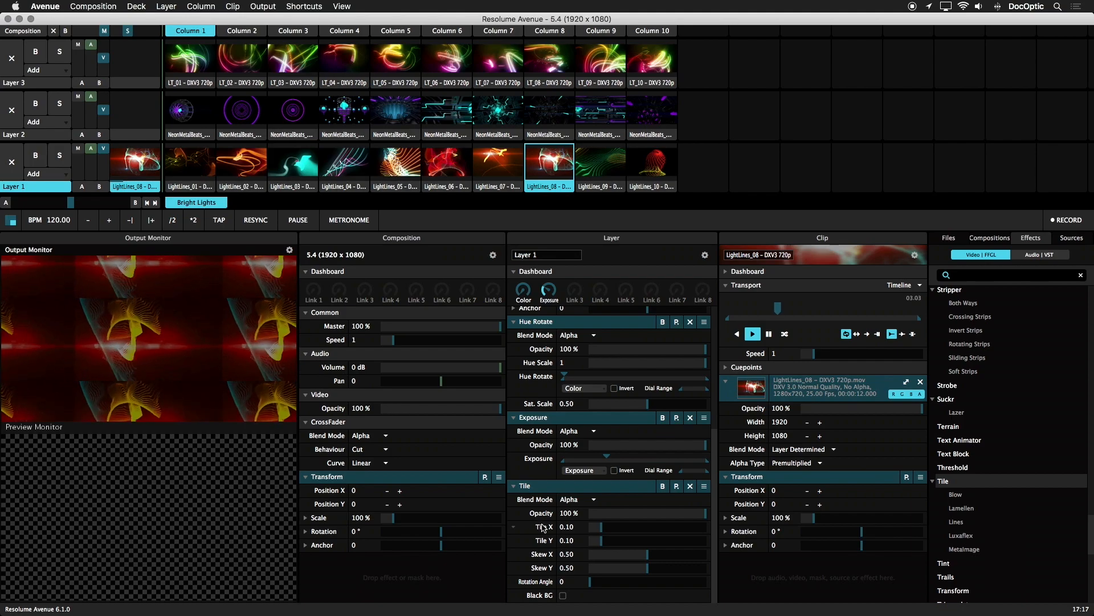
Link Tile X and Tile Y to the layer dashboard's third dial and rename that dial Tile.
left_click_drag(543, 528, 577, 294)
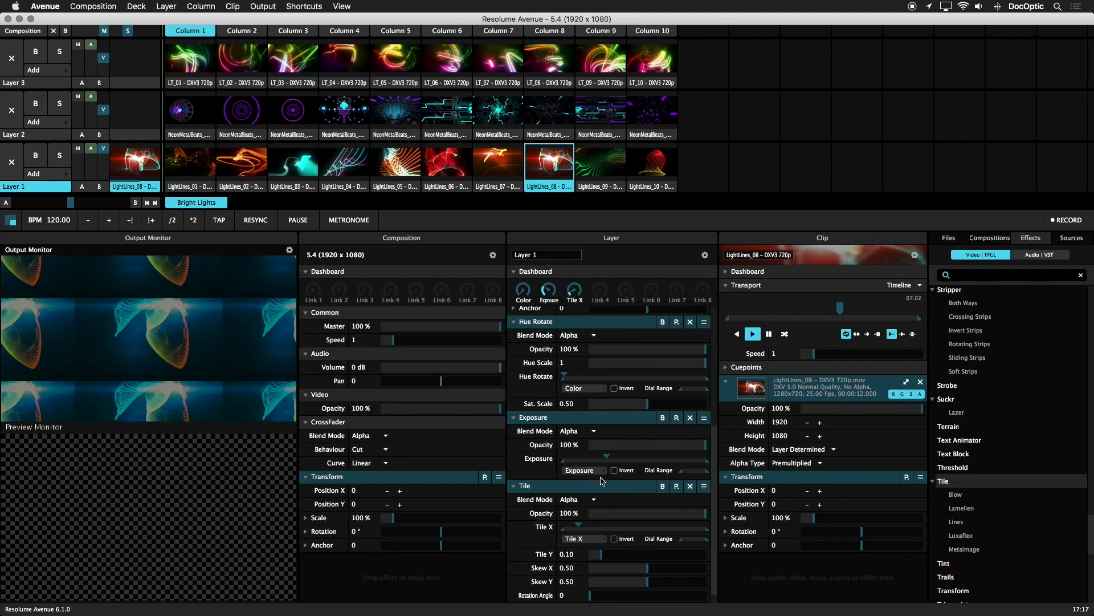
left_click_drag(545, 555, 572, 294)
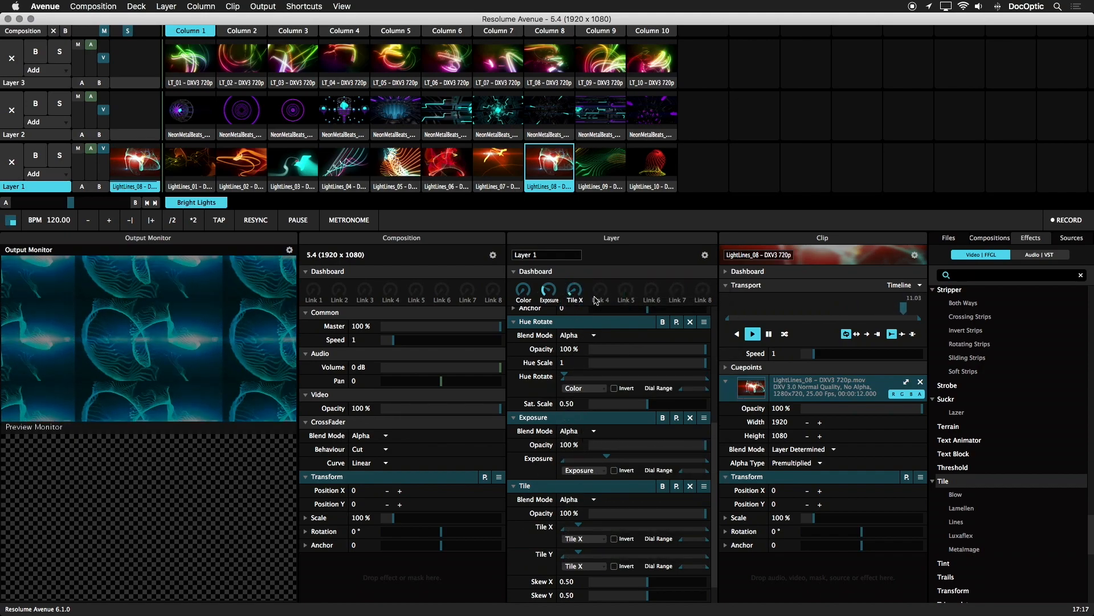
type("T")
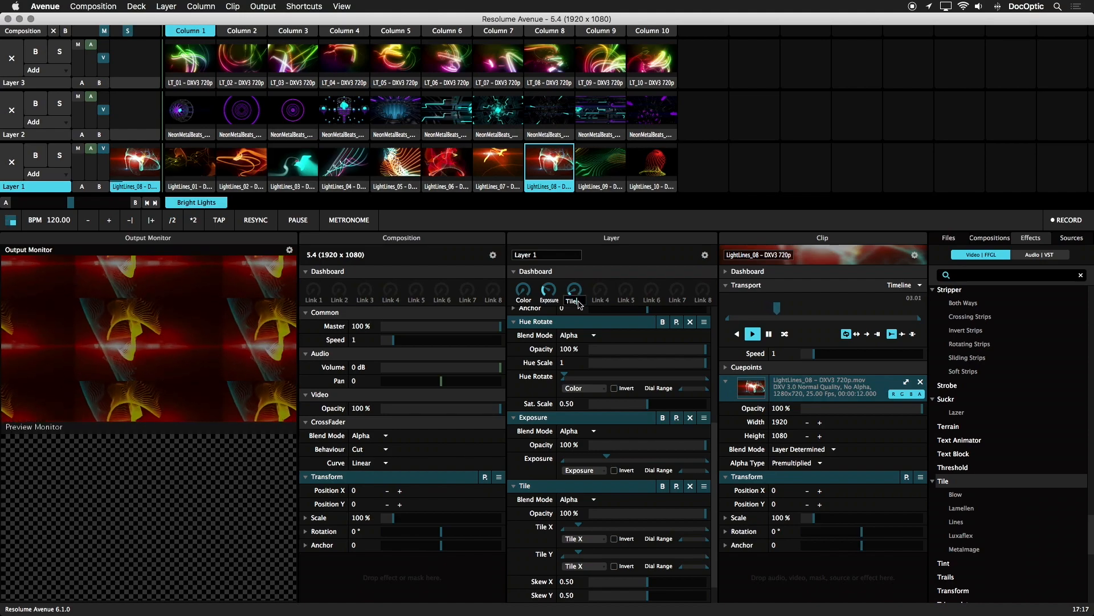
type("ile")
key("Return")
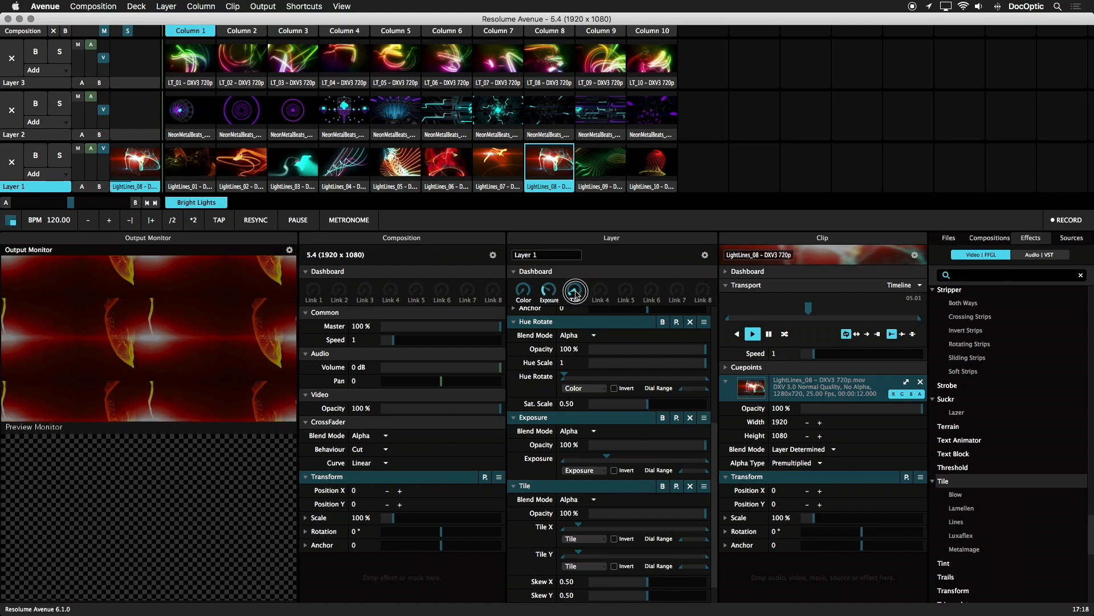